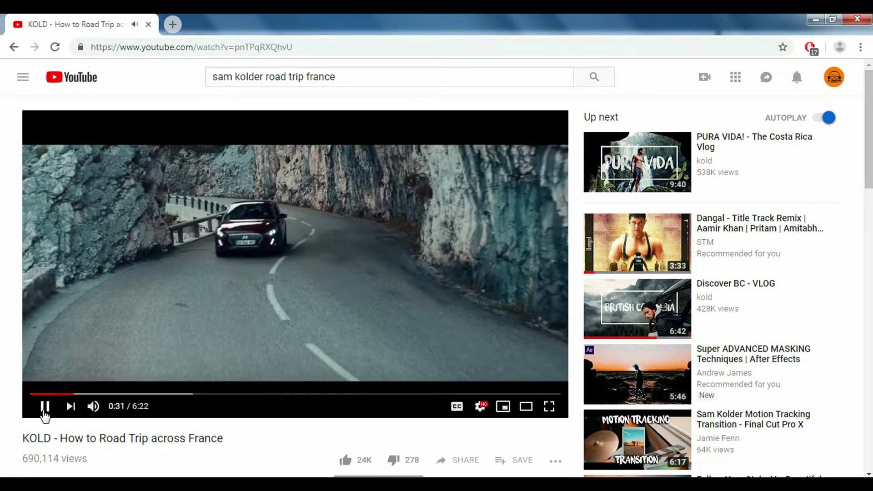
Pause the France road-trip video at 0:32 on the polaroid shot and bring Premiere Pro forward
{"action": "left_click", "coordinate": [44, 409]}
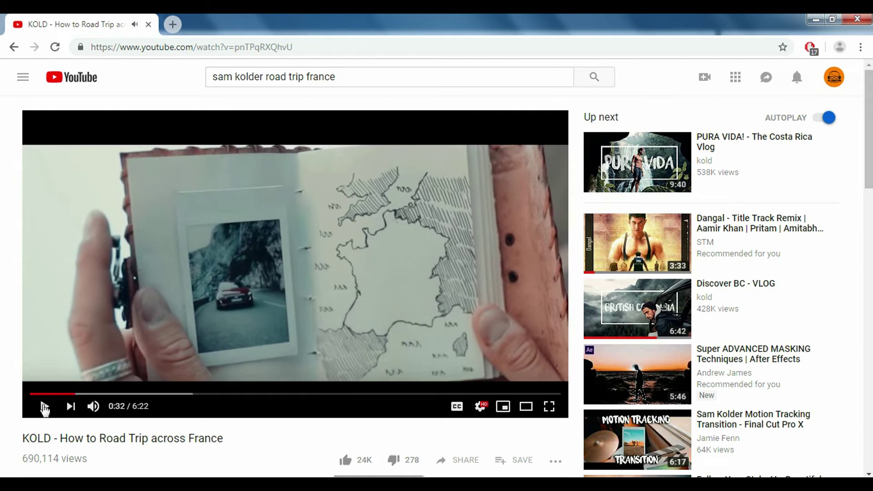
{"action": "left_click", "coordinate": [816, 19]}
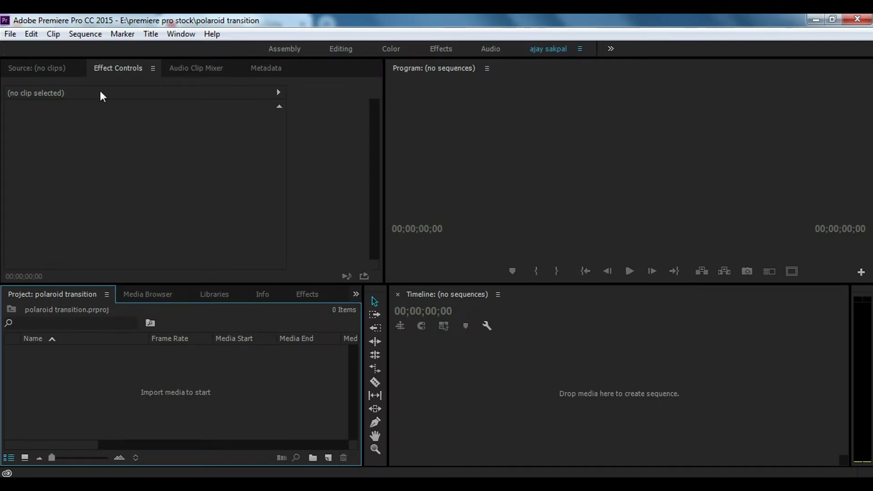
Create Sequence 03 using the DVCPROHD 1080p24 sequence preset
{"action": "left_click", "coordinate": [10, 34]}
{"action": "mouse_move", "coordinate": [25, 50]}
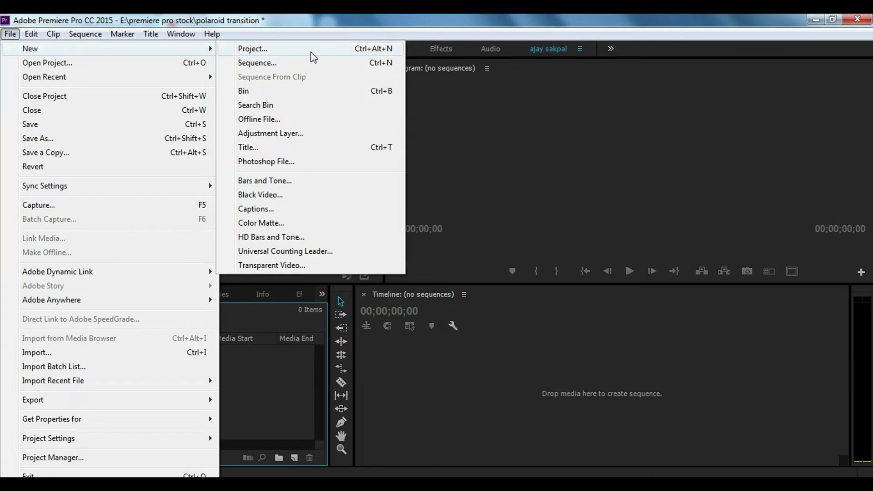
{"action": "left_click", "coordinate": [289, 66]}
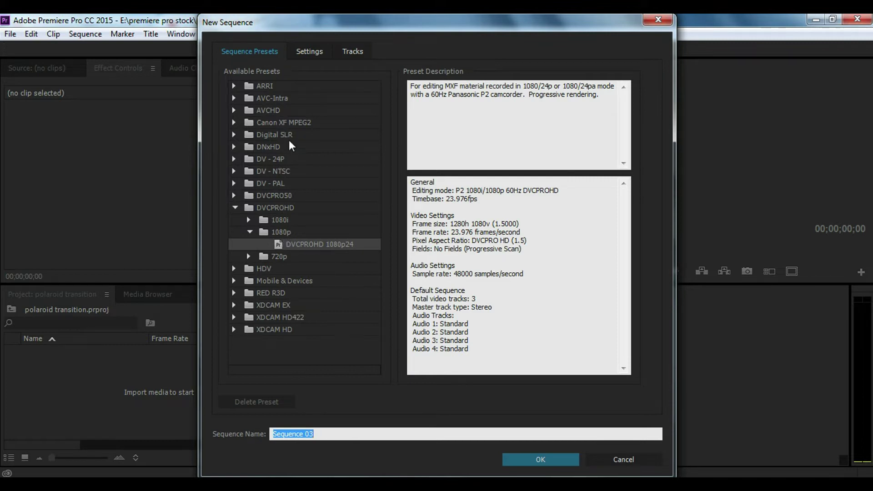
{"action": "left_click", "coordinate": [555, 461]}
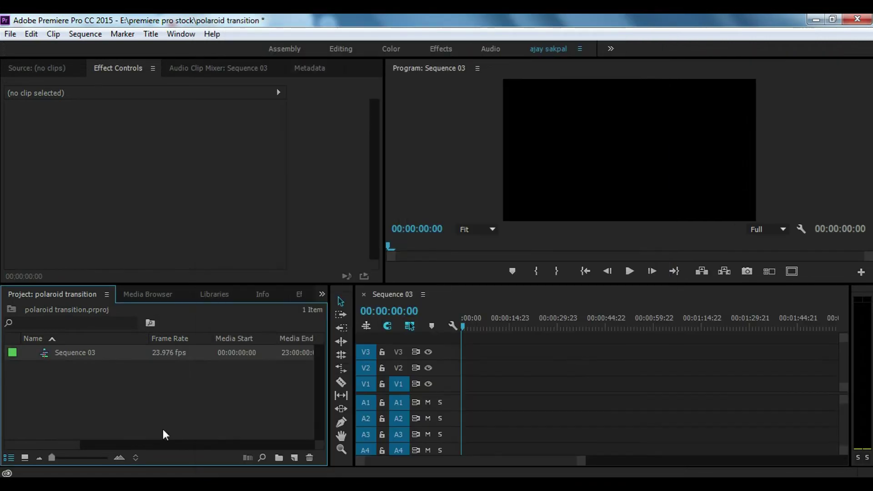
{"action": "double_click", "coordinate": [87, 369]}
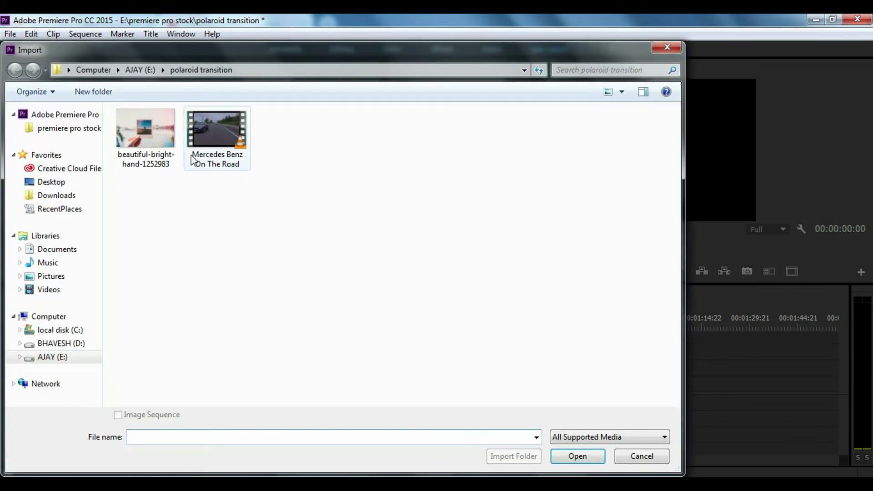
Import beautiful-bright-hand-1252983 and Mercedes Benz On The Road, and load the Mercedes clip for preview
{"action": "left_click_drag", "start_coordinate": [113, 212], "coordinate": [265, 122]}
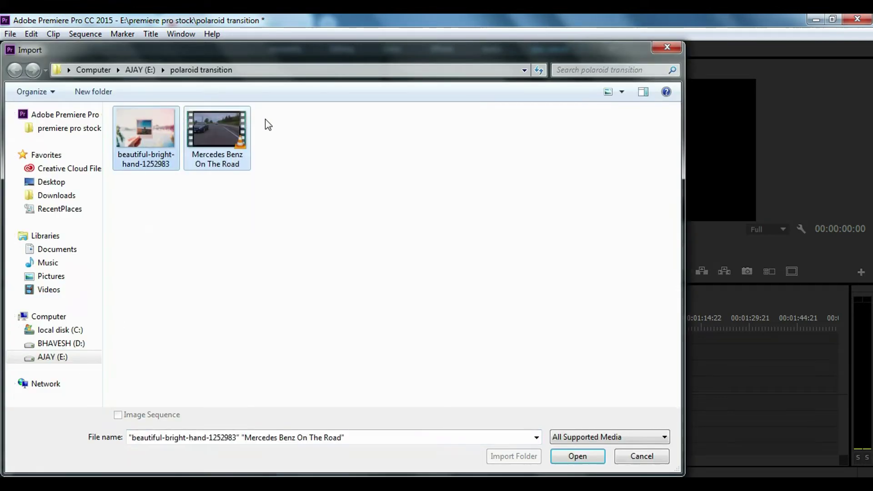
{"action": "left_click", "coordinate": [577, 457]}
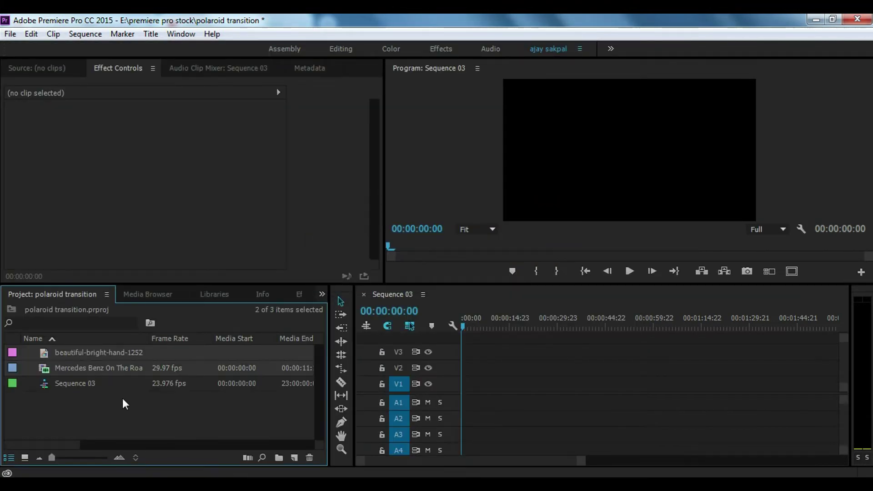
{"action": "double_click", "coordinate": [69, 362]}
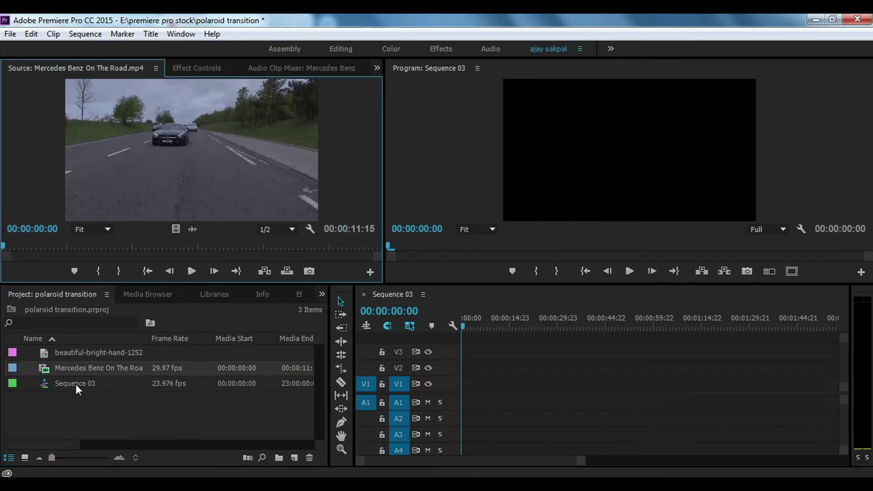
Mark In and Out points on the Mercedes clip, ending at 08:21, in the Source monitor
{"action": "left_click_drag", "start_coordinate": [49, 246], "coordinate": [195, 241]}
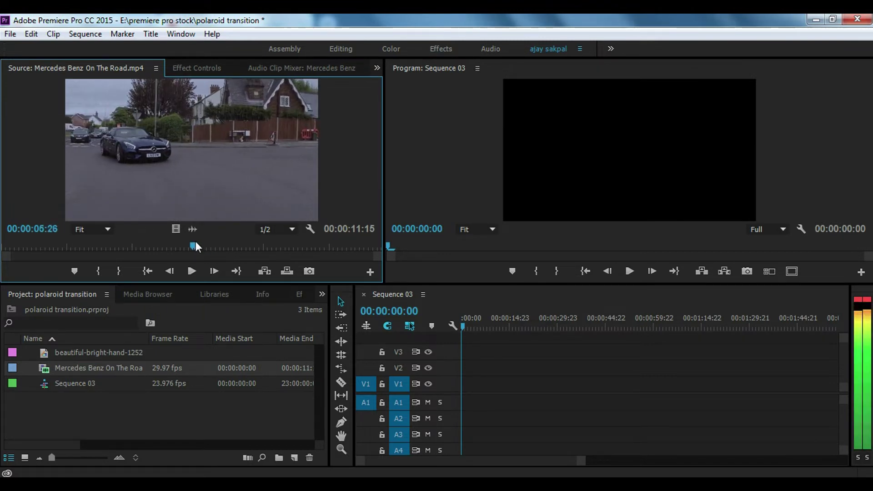
{"action": "left_click", "coordinate": [100, 271]}
{"action": "left_click_drag", "start_coordinate": [227, 244], "coordinate": [286, 246]}
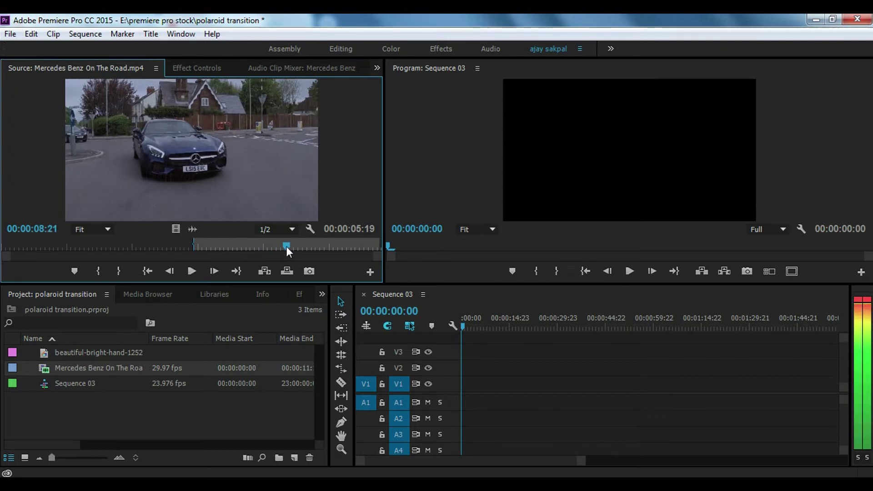
{"action": "left_click", "coordinate": [119, 271]}
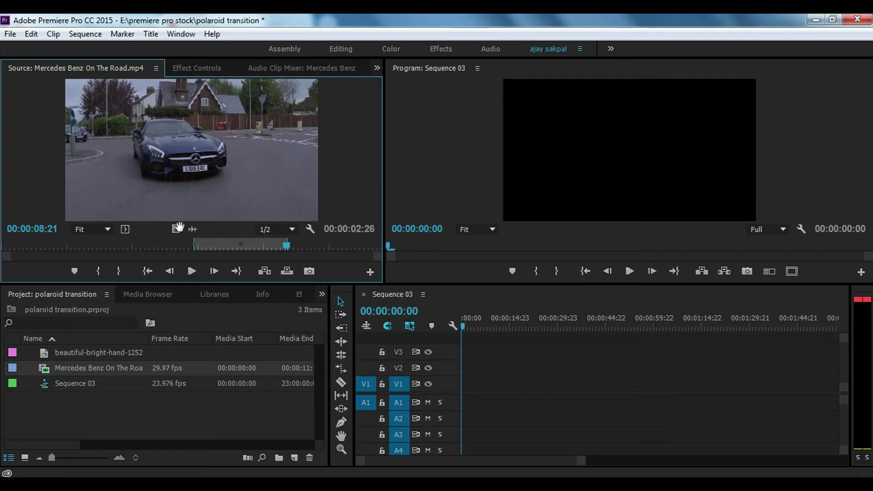
Add the trimmed clip's video only to Sequence 03, matching its 29.97 fps settings, and play it
{"action": "left_click_drag", "start_coordinate": [176, 229], "coordinate": [468, 383]}
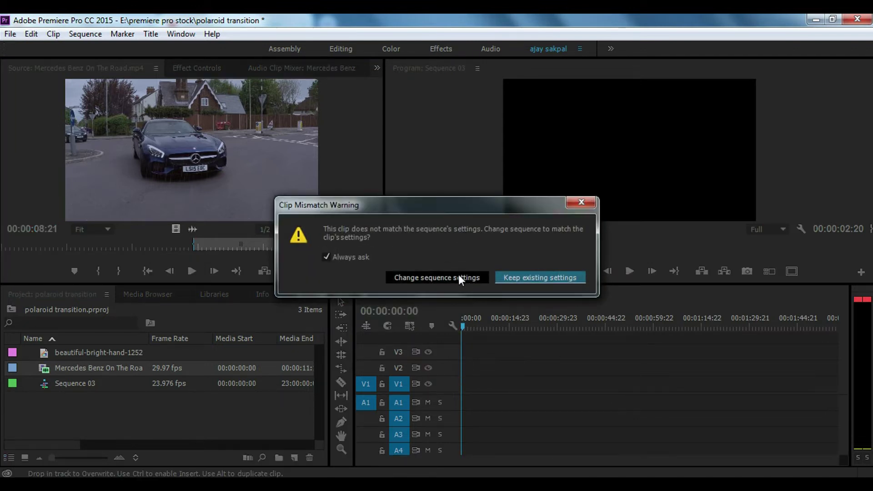
{"action": "left_click", "coordinate": [459, 274]}
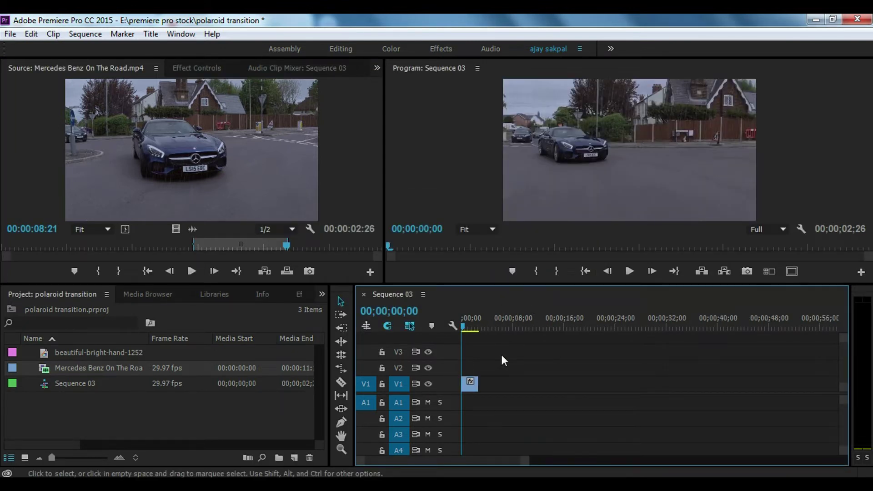
{"action": "key", "text": "equal"}
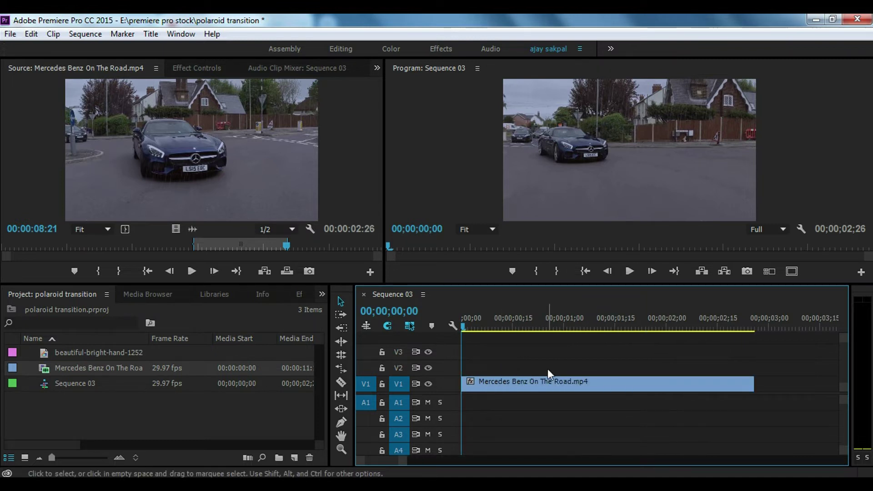
{"action": "key", "text": "space"}
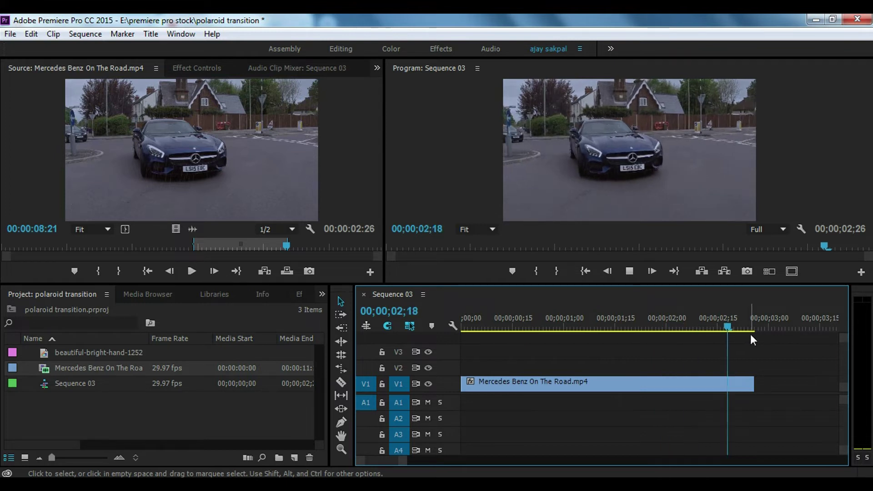
Export a JPEG frame of Sequence 03 at 00;00;02;02 and import it into the project
{"action": "left_click_drag", "start_coordinate": [606, 320], "coordinate": [674, 332]}
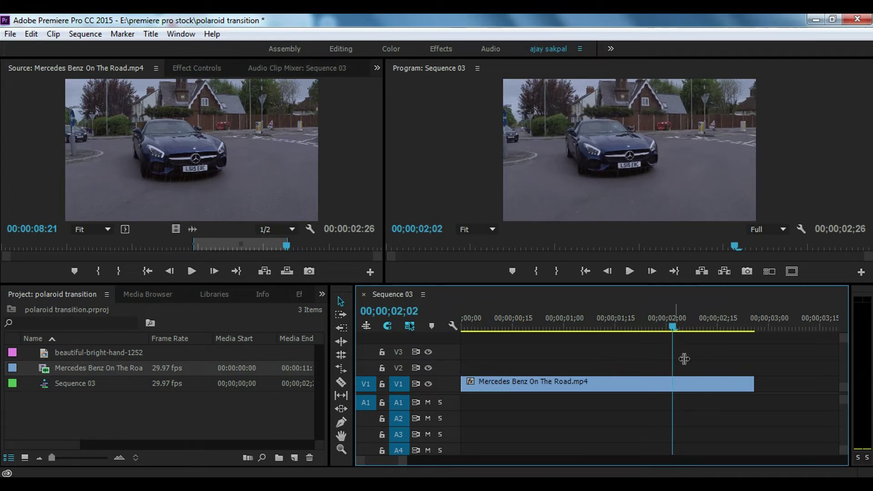
{"action": "left_click", "coordinate": [743, 269]}
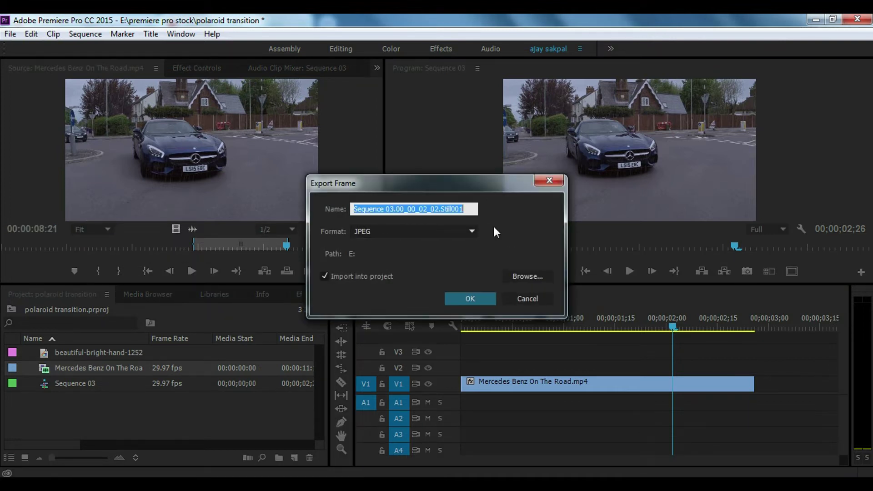
{"action": "left_click", "coordinate": [471, 300]}
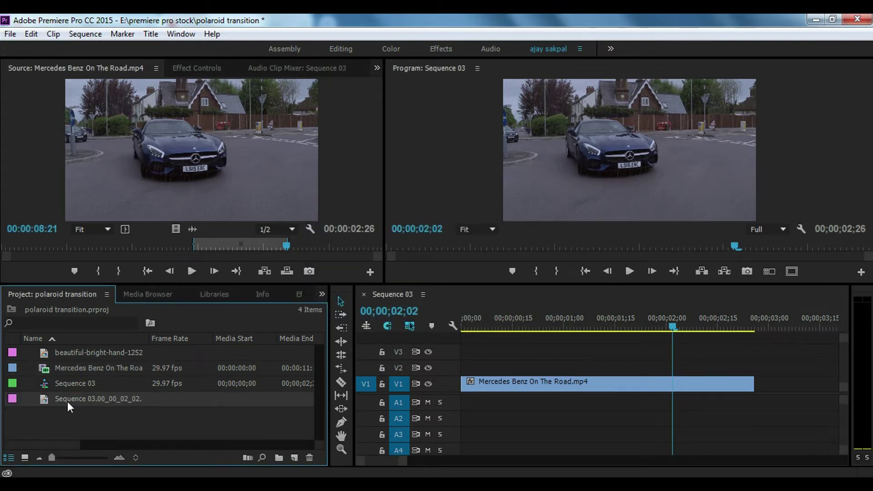
{"action": "right_click", "coordinate": [69, 402]}
Place the polaroid-in-hand image on V2 at 00;00;02;02 and split it where the car clip ends
{"action": "left_click", "coordinate": [40, 416]}
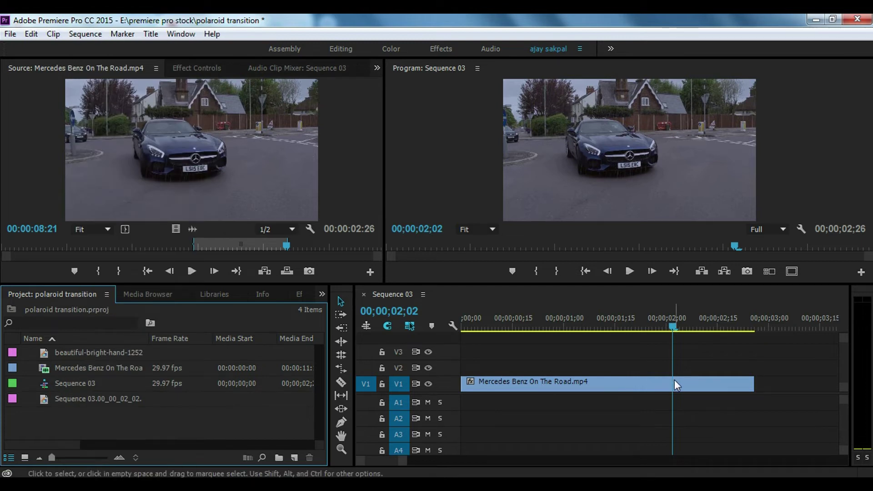
{"action": "left_click_drag", "start_coordinate": [75, 353], "coordinate": [702, 375]}
{"action": "key", "text": "c"}
{"action": "left_click", "coordinate": [755, 368]}
Delete the image piece past the car clip and select the trimmed image clip
{"action": "key", "text": "v"}
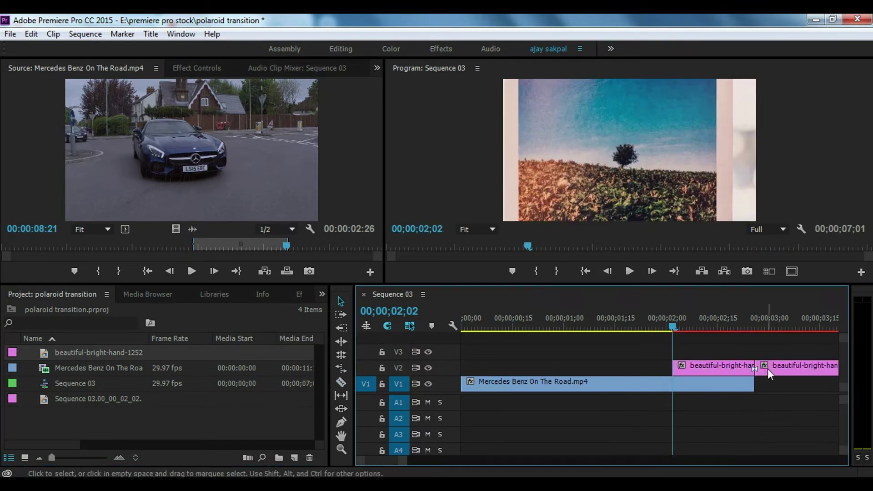
{"action": "left_click", "coordinate": [768, 368]}
{"action": "key", "text": "Delete"}
{"action": "left_click", "coordinate": [717, 368]}
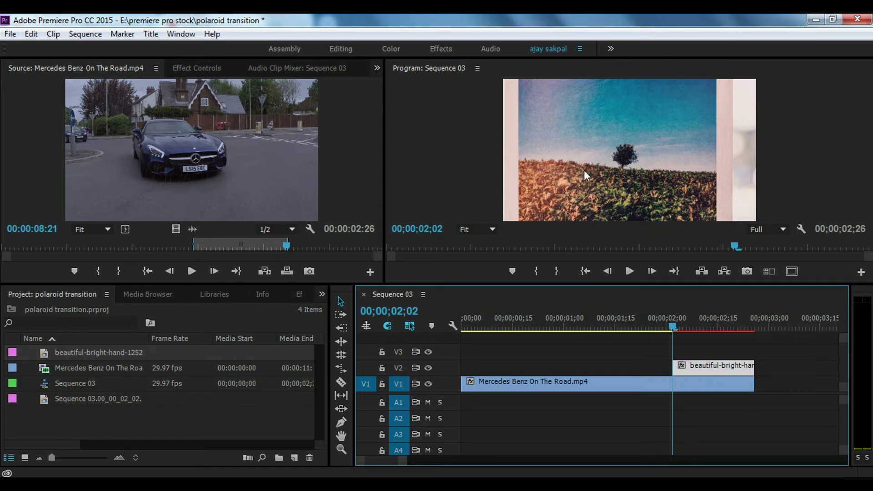
{"action": "left_click", "coordinate": [197, 68]}
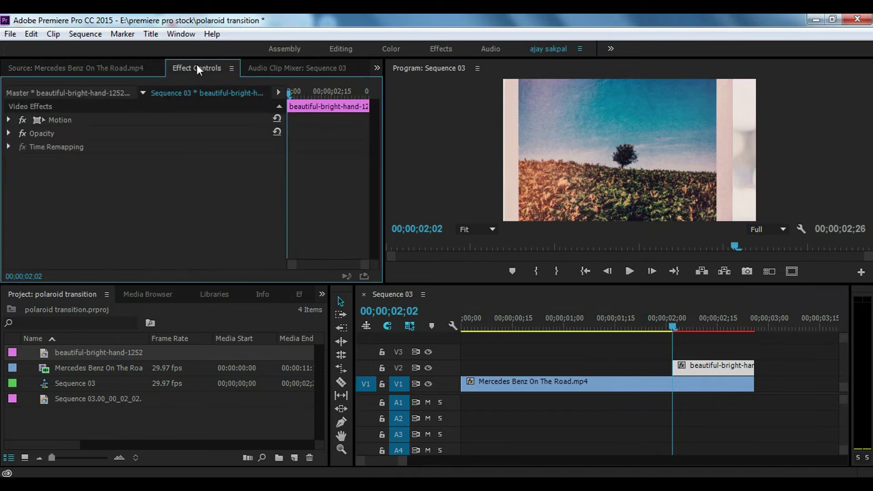
Set the polaroid-in-hand image's Motion Scale to 39
{"action": "left_click", "coordinate": [9, 120]}
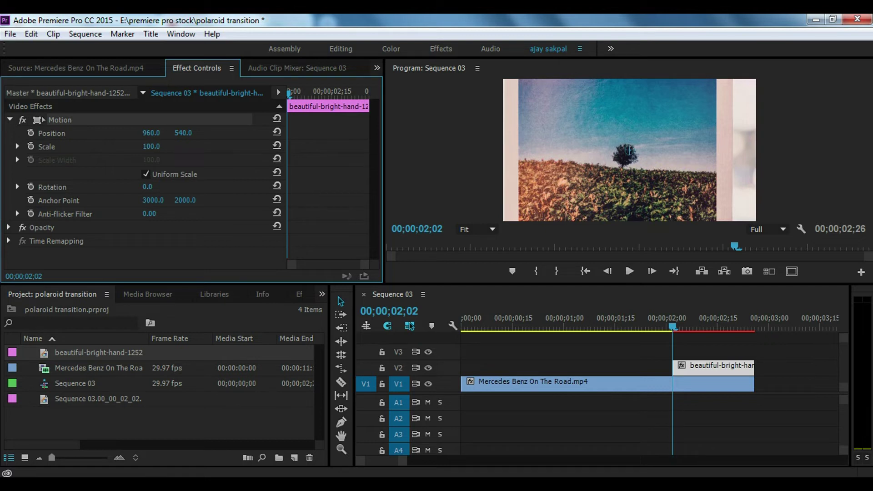
{"action": "left_click_drag", "start_coordinate": [149, 146], "coordinate": [145, 146]}
{"action": "left_click", "coordinate": [694, 327]}
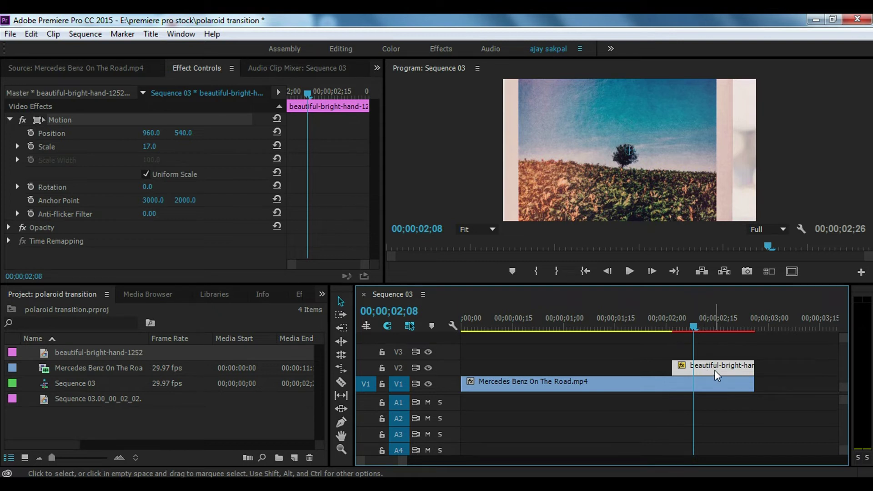
{"action": "left_click", "coordinate": [152, 146]}
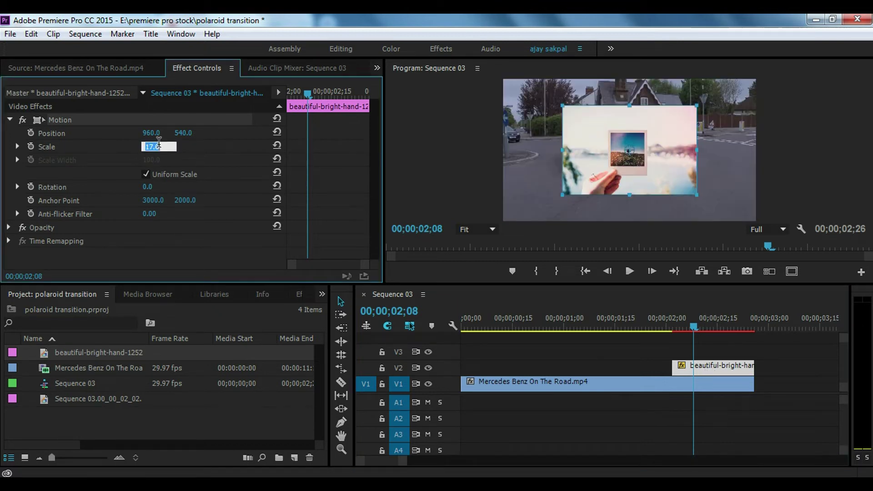
{"action": "type", "text": "39"}
{"action": "key", "text": "Return"}
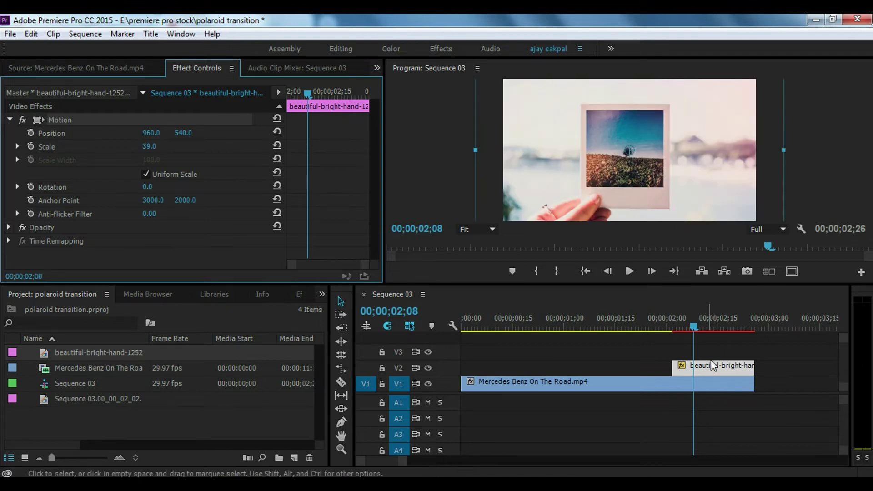
Select the exported car still in the Project panel
{"action": "left_click", "coordinate": [95, 399]}
{"action": "left_click", "coordinate": [62, 399]}
{"action": "left_click", "coordinate": [48, 401]}
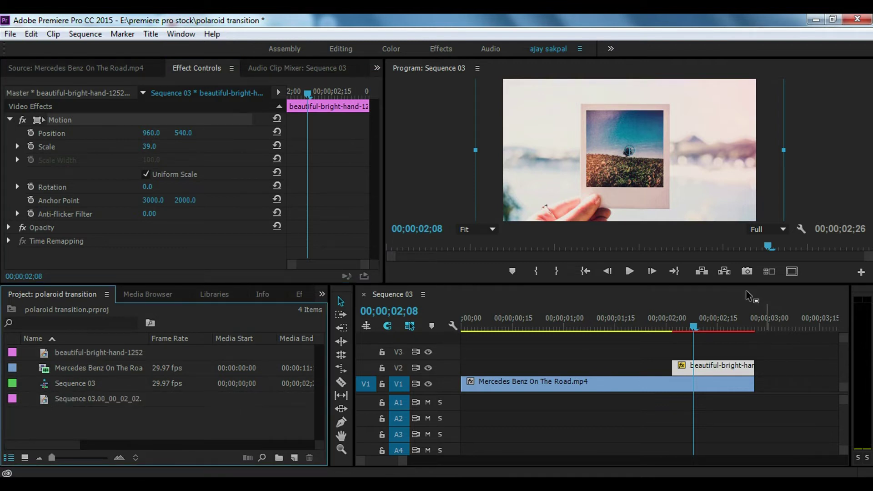
Put the exported car still on V3 and trim it to end with the car clip
{"action": "left_click_drag", "start_coordinate": [51, 400], "coordinate": [669, 357]}
{"action": "left_click_drag", "start_coordinate": [704, 328], "coordinate": [756, 332]}
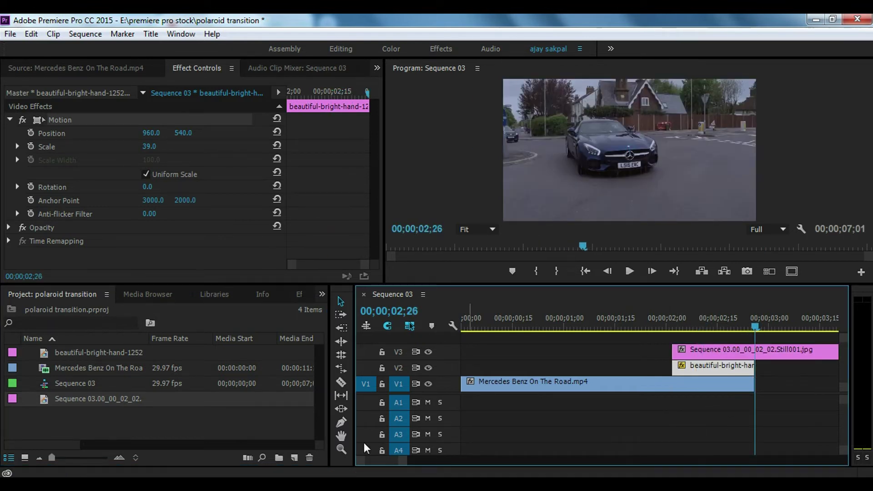
{"action": "left_click", "coordinate": [341, 383]}
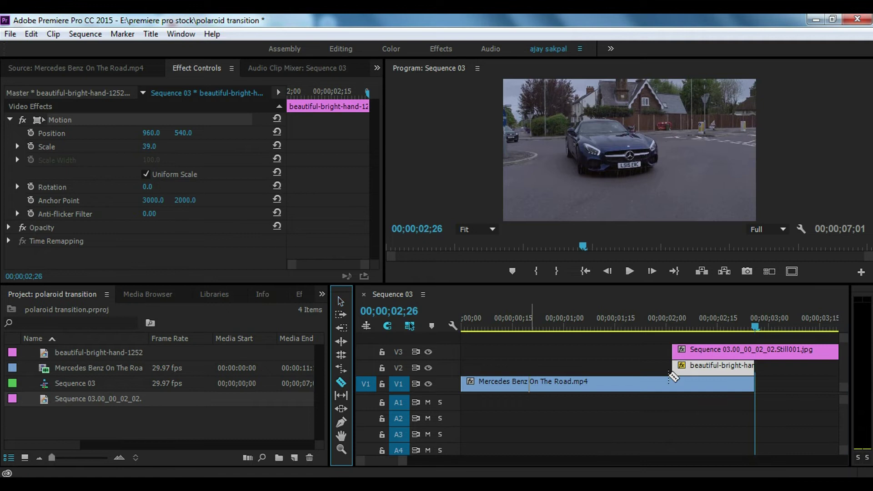
{"action": "left_click", "coordinate": [755, 351]}
{"action": "left_click", "coordinate": [340, 301]}
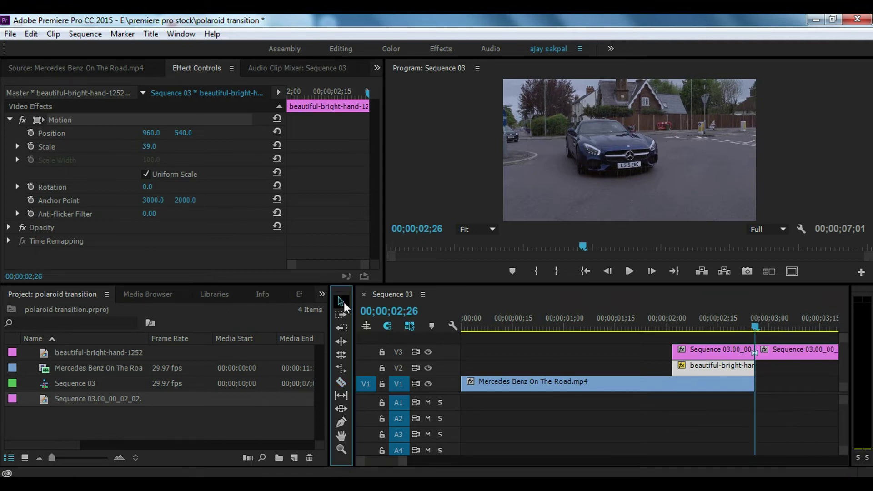
{"action": "left_click", "coordinate": [800, 351]}
{"action": "key", "text": "Delete"}
Cut the Mercedes clip at 00;00;02;02, delete the part beneath the polaroid clips, and select both
{"action": "left_click_drag", "start_coordinate": [723, 324], "coordinate": [674, 326]}
{"action": "left_click", "coordinate": [340, 382]}
{"action": "left_click", "coordinate": [673, 384]}
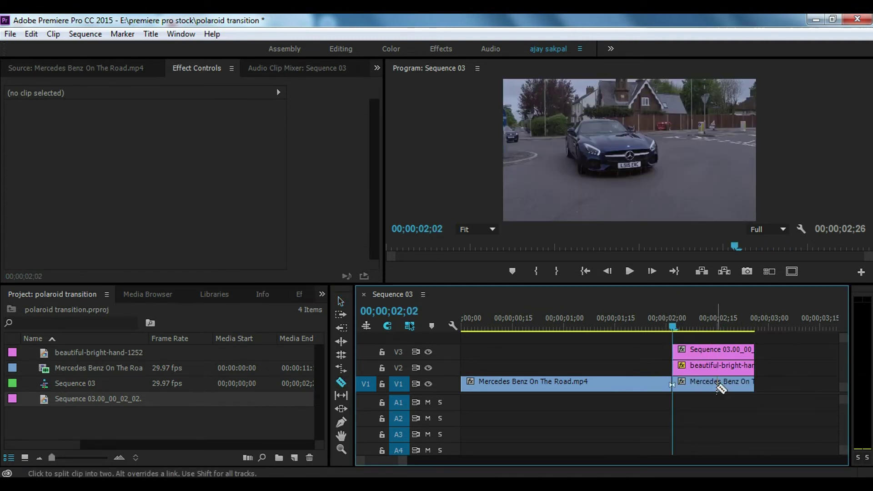
{"action": "key", "text": "v"}
{"action": "left_click", "coordinate": [711, 380]}
{"action": "key", "text": "Delete"}
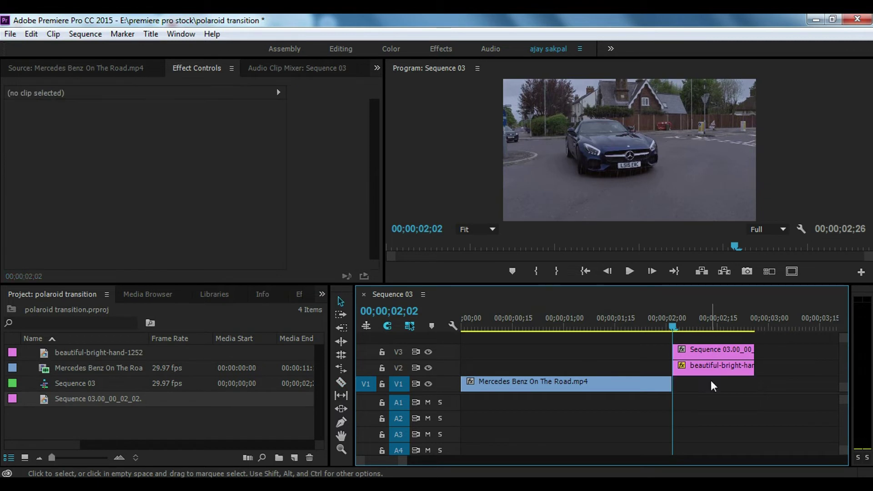
{"action": "left_click_drag", "start_coordinate": [768, 340], "coordinate": [730, 366]}
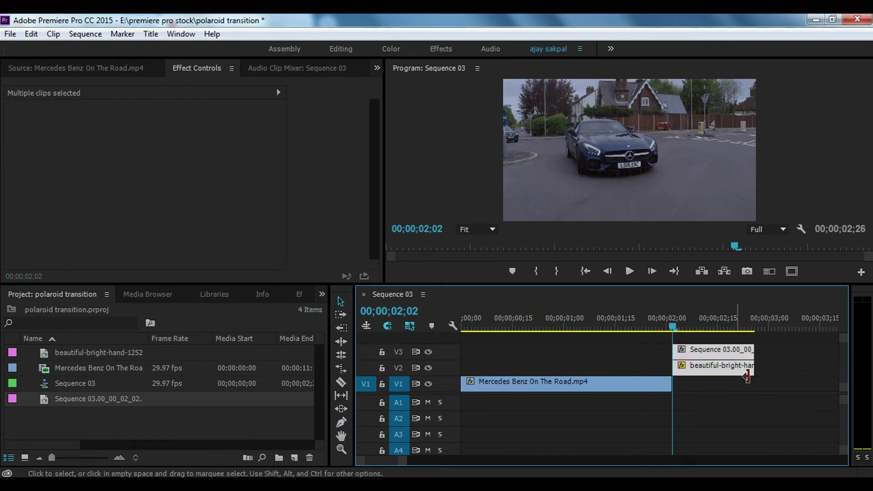
Scale the V3 Sequence 03.00 car still to 69 and position it at 1029, 585
{"action": "left_click", "coordinate": [769, 377]}
{"action": "left_click", "coordinate": [718, 357]}
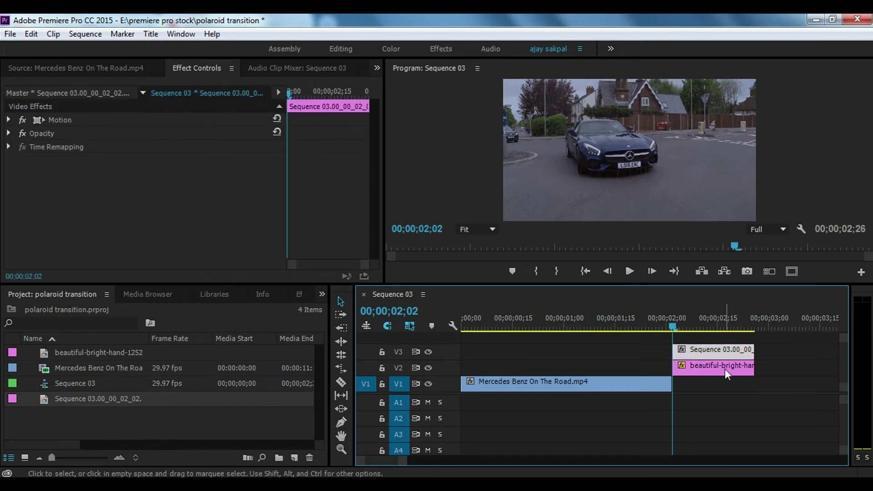
{"action": "left_click", "coordinate": [733, 372]}
{"action": "left_click", "coordinate": [713, 351]}
{"action": "left_click", "coordinate": [10, 120]}
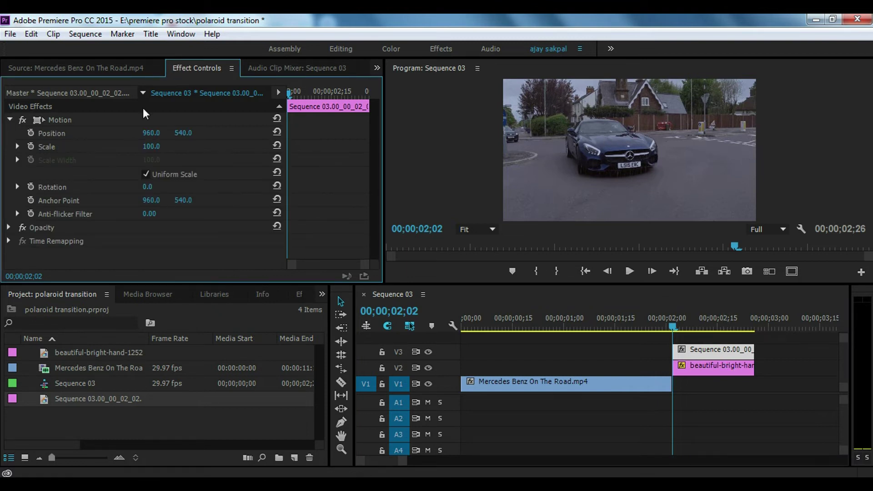
{"action": "left_click_drag", "start_coordinate": [151, 146], "coordinate": [186, 133]}
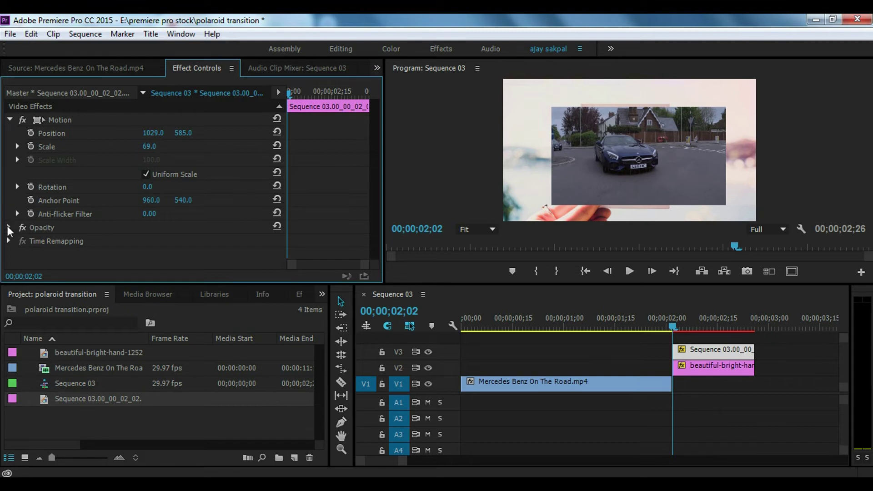
Lower the car still's opacity to 59%, turning off opacity animation
{"action": "left_click", "coordinate": [8, 227]}
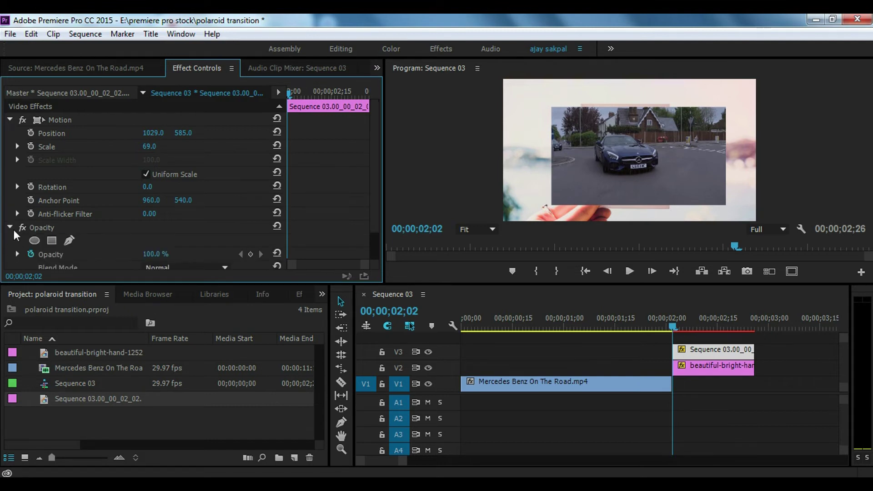
{"action": "left_click", "coordinate": [31, 254]}
{"action": "mouse_move", "coordinate": [156, 254]}
{"action": "left_mouse_down"}
{"action": "mouse_move", "coordinate": [123, 254]}
{"action": "mouse_move", "coordinate": [139, 254]}
{"action": "left_mouse_up"}
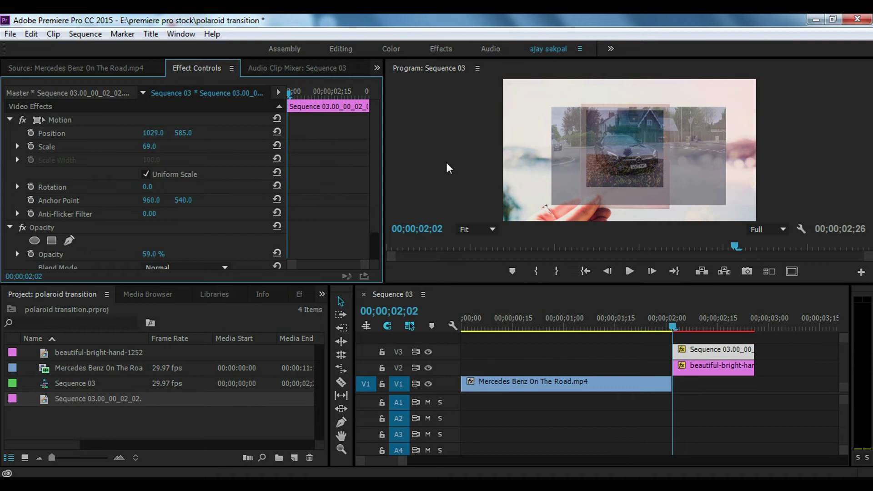
Draw a four-corner bezier opacity mask around the polaroid's photo window
{"action": "left_click", "coordinate": [70, 240]}
{"action": "left_click", "coordinate": [607, 215]}
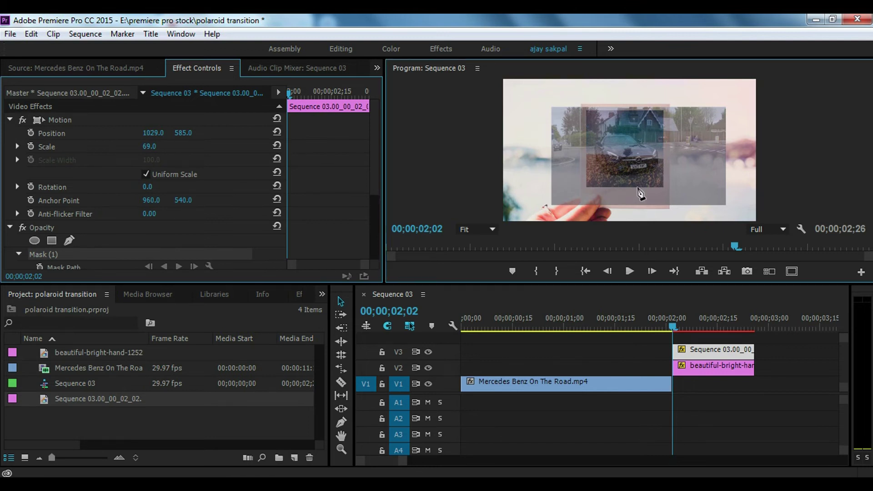
{"action": "left_click", "coordinate": [693, 324]}
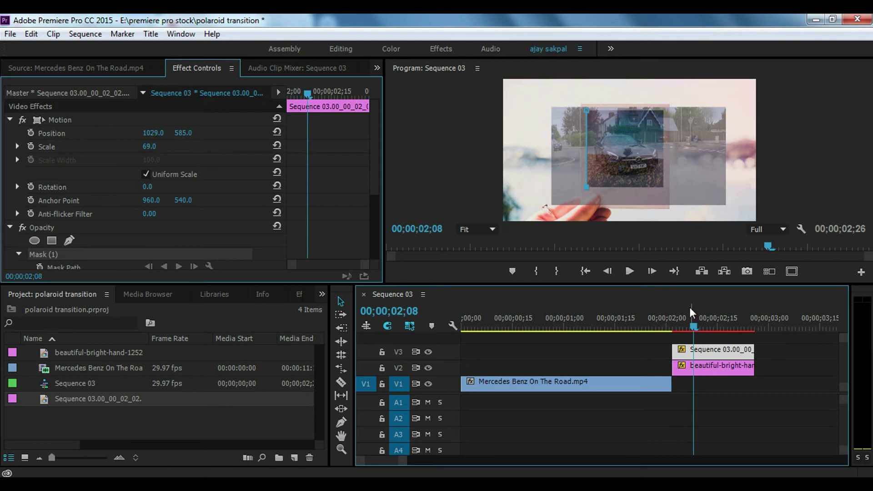
{"action": "left_click", "coordinate": [666, 191]}
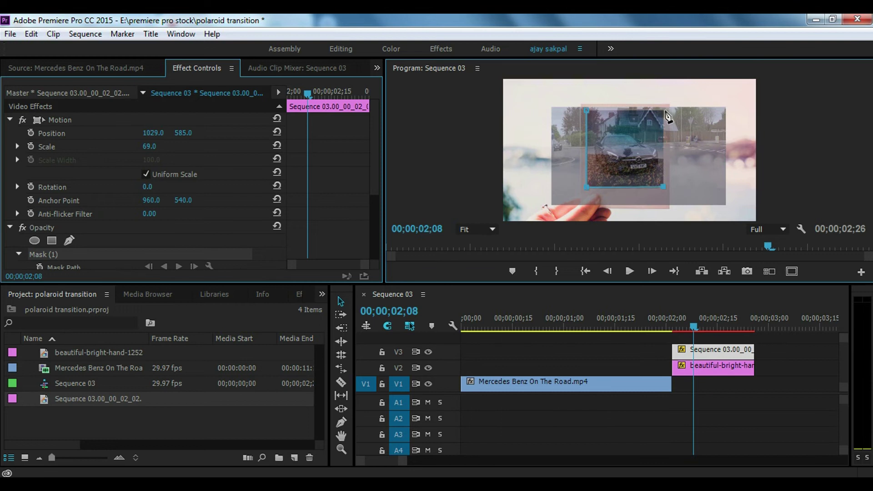
{"action": "left_click", "coordinate": [664, 110]}
{"action": "left_click", "coordinate": [587, 110]}
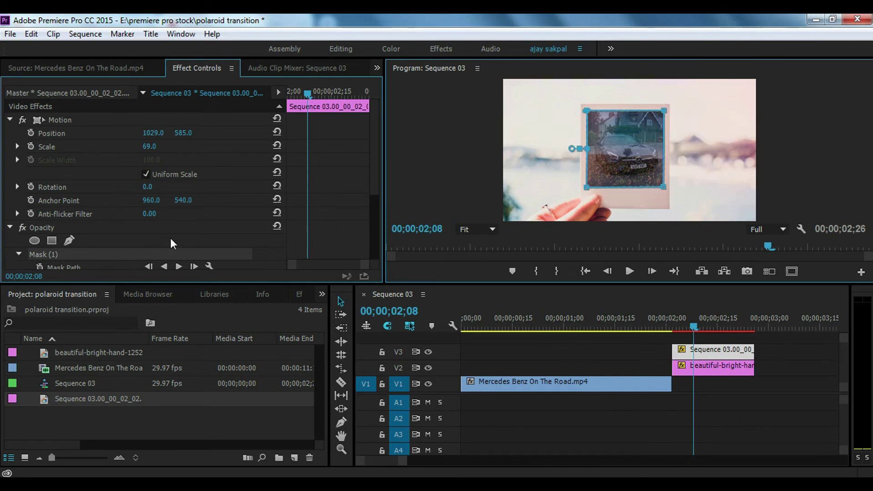
Set the car still's opacity back to 100% and select both the car still and hand clips
{"action": "scroll", "coordinate": [366, 182], "scroll_direction": "down", "scroll_amount": 5}
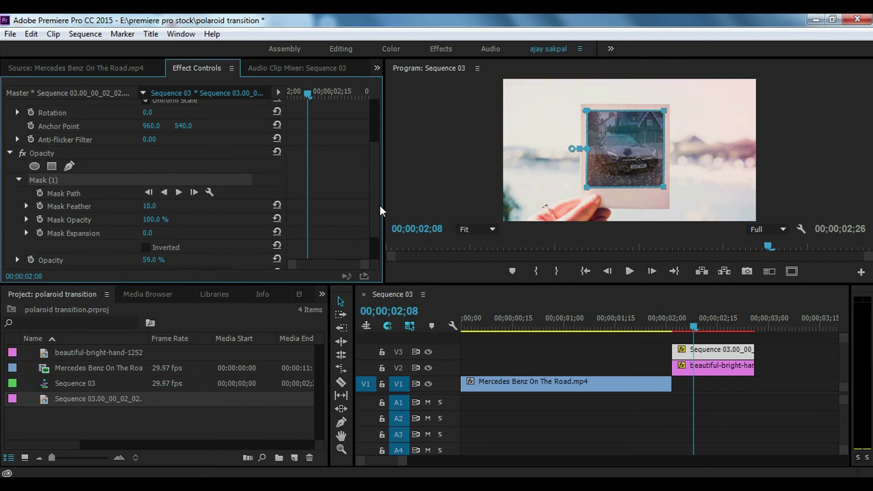
{"action": "left_click_drag", "start_coordinate": [375, 217], "coordinate": [370, 159]}
{"action": "left_click", "coordinate": [10, 228]}
{"action": "left_click", "coordinate": [10, 227]}
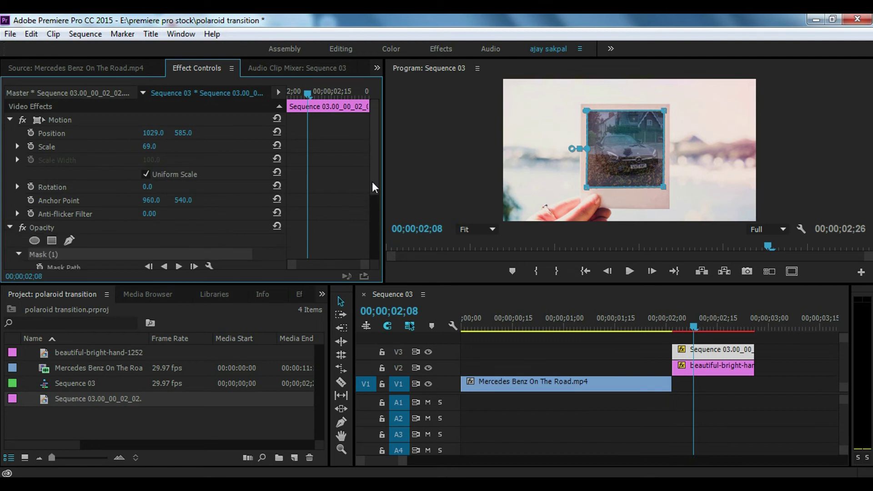
{"action": "left_click_drag", "start_coordinate": [373, 186], "coordinate": [373, 252]}
{"action": "left_click_drag", "start_coordinate": [147, 221], "coordinate": [191, 221]}
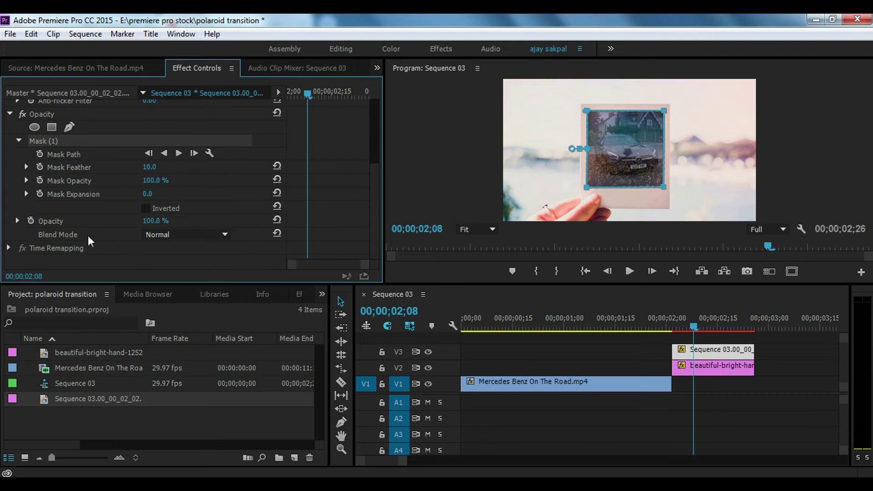
{"action": "left_click_drag", "start_coordinate": [696, 339], "coordinate": [706, 373]}
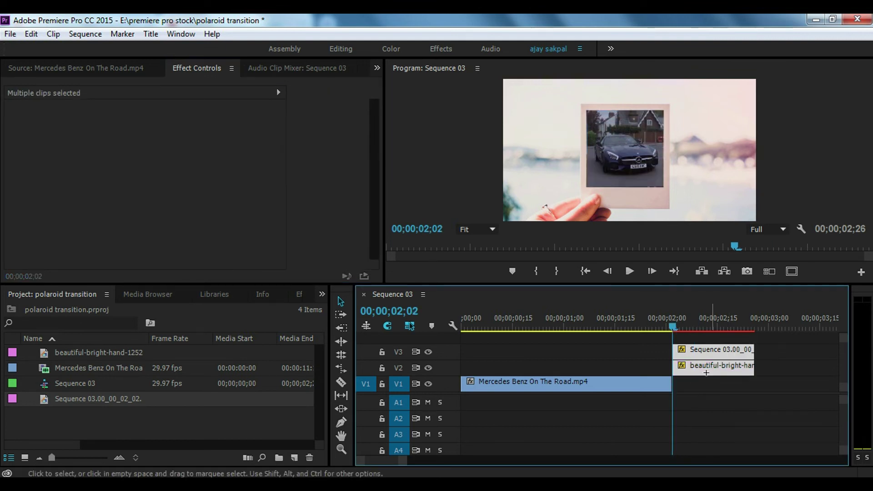
Nest the car still and hand clips as Nested Sequence 01 and place it after the Mercedes clip
{"action": "right_click", "coordinate": [728, 353]}
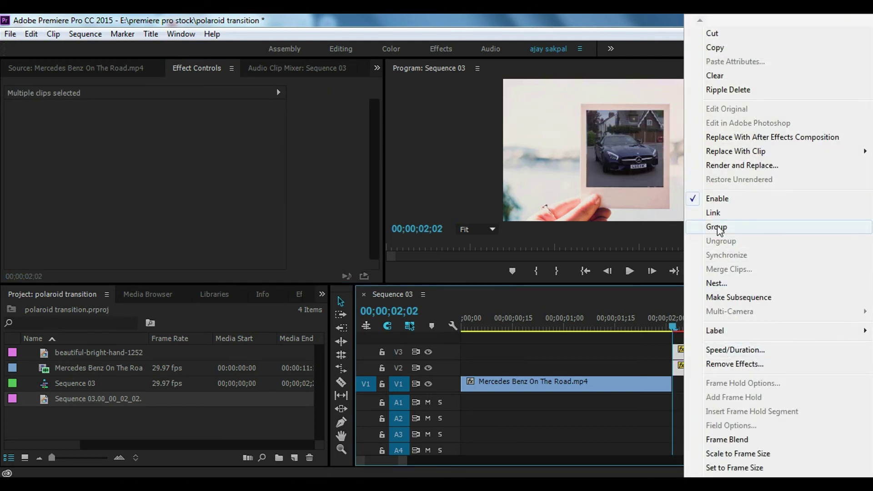
{"action": "left_click", "coordinate": [715, 286]}
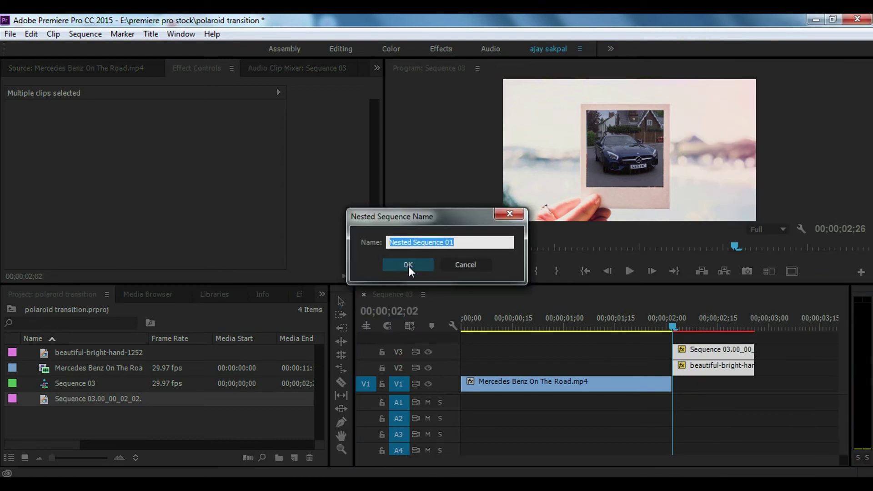
{"action": "left_click", "coordinate": [408, 265]}
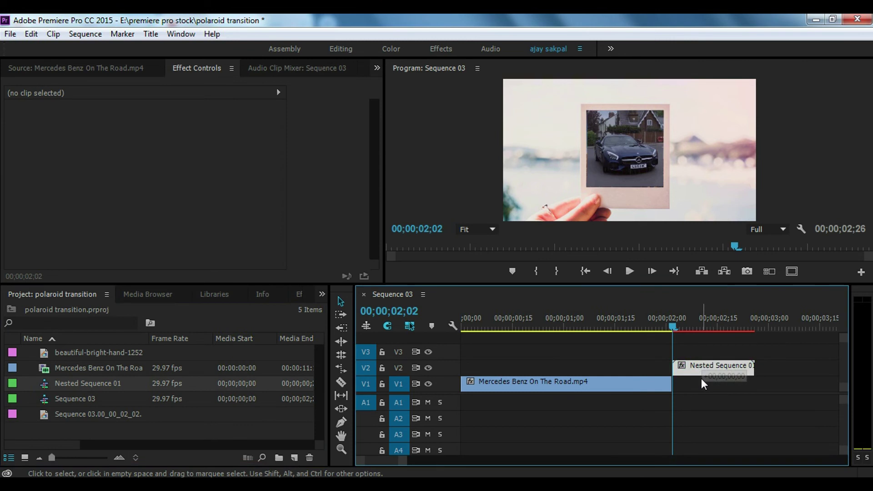
{"action": "left_click_drag", "start_coordinate": [702, 379], "coordinate": [703, 382]}
Cut Nested Sequence 01 at 00;00;02;11 with the Razor tool
{"action": "left_click_drag", "start_coordinate": [681, 324], "coordinate": [705, 327]}
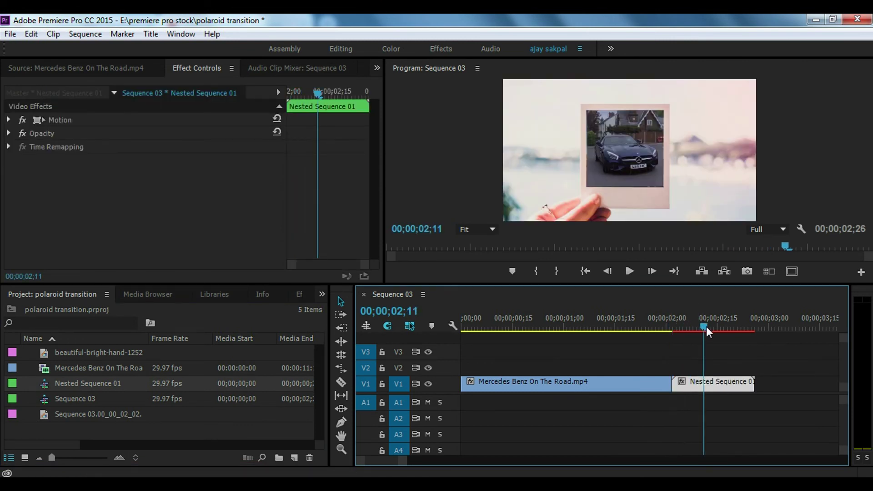
{"action": "left_click", "coordinate": [343, 382]}
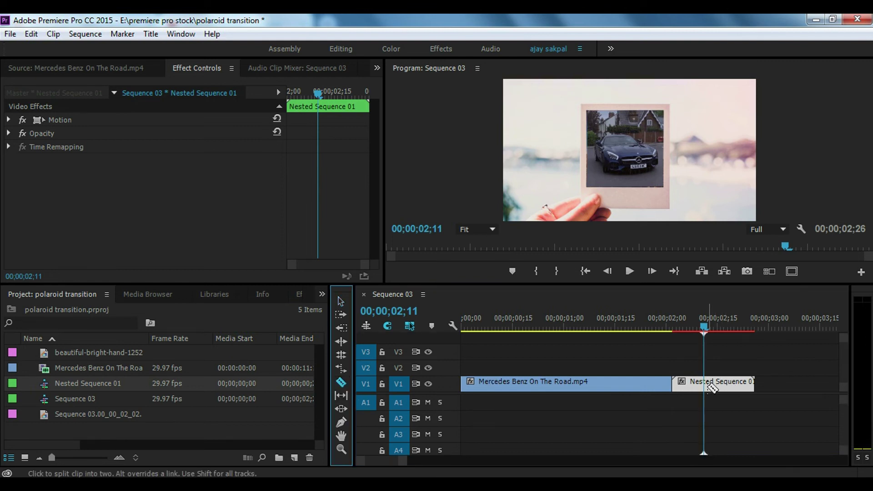
{"action": "left_click", "coordinate": [705, 383]}
Cut the Mercedes clip at 00;00;01;23
{"action": "left_click_drag", "start_coordinate": [704, 323], "coordinate": [643, 327]}
{"action": "left_click", "coordinate": [643, 381]}
{"action": "left_click_drag", "start_coordinate": [633, 326], "coordinate": [635, 327]}
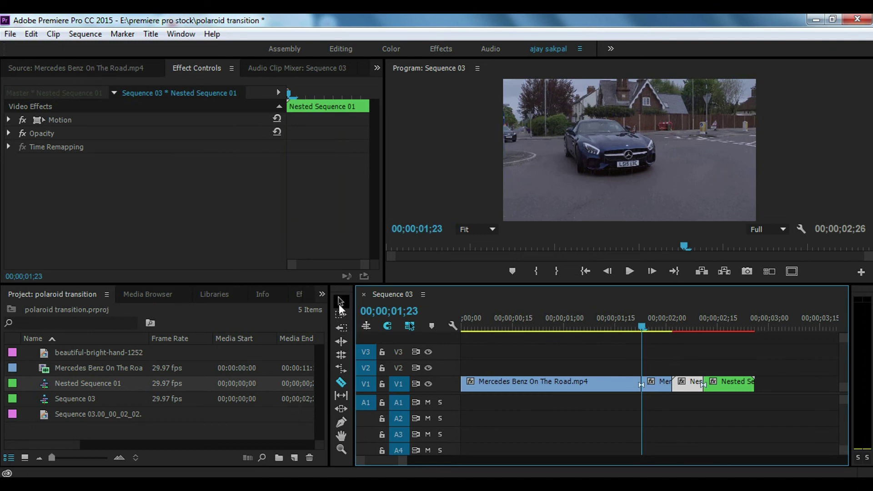
Browse the Effects panel to Presets > CHUNG DHA PRESETS > Transition > CD Smooth Zoom Transition
{"action": "left_click", "coordinate": [322, 294]}
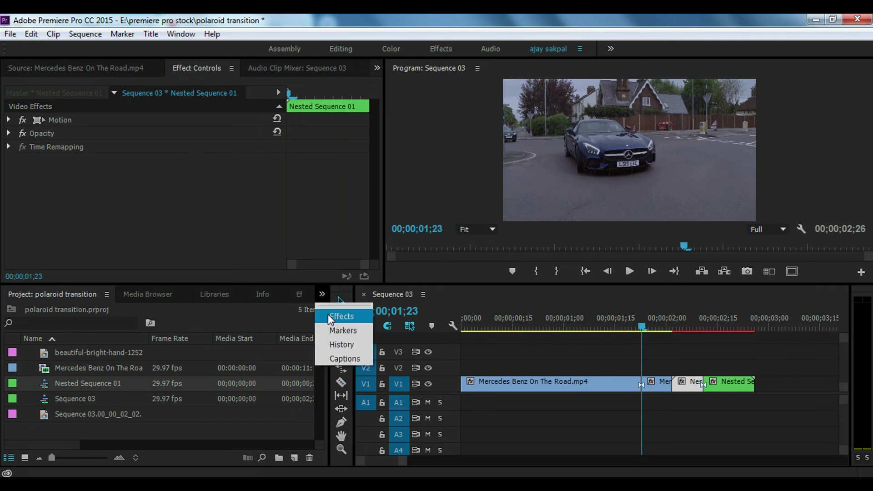
{"action": "left_click", "coordinate": [341, 317]}
{"action": "left_click", "coordinate": [8, 328]}
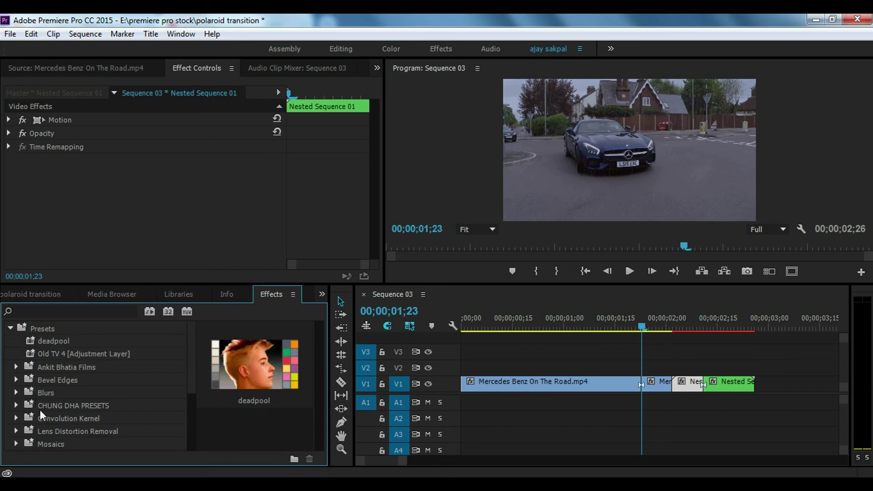
{"action": "left_click", "coordinate": [16, 406]}
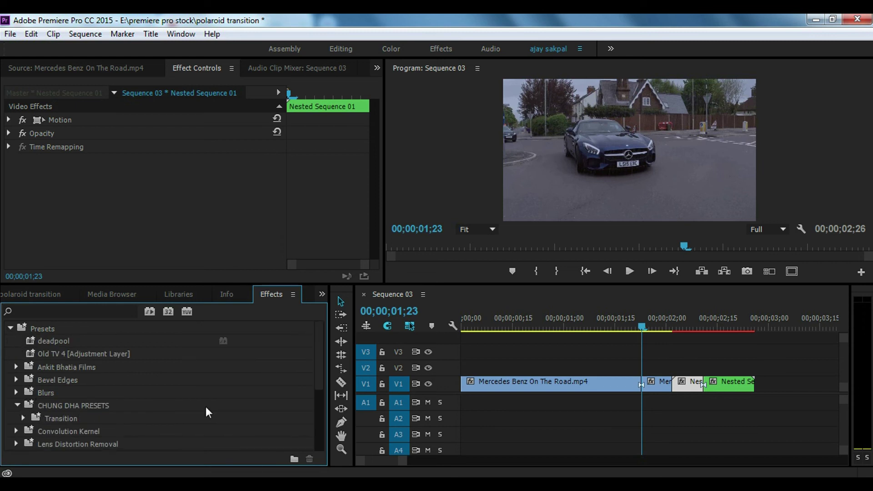
{"action": "left_click", "coordinate": [23, 418]}
{"action": "scroll", "coordinate": [318, 381], "scroll_direction": "down", "scroll_amount": 3}
{"action": "left_click", "coordinate": [30, 392]}
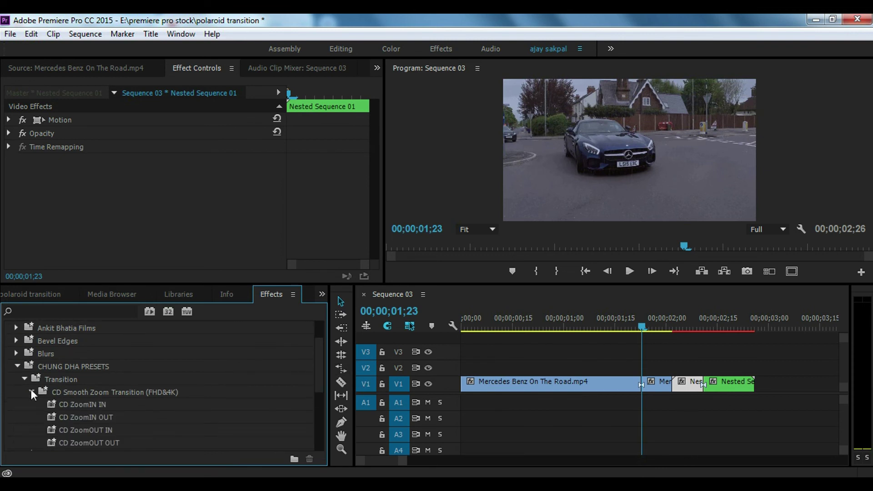
Apply CD ZoomOUT OUT to the short Mercedes piece and CD ZoomOUT IN to the nested piece
{"action": "scroll", "coordinate": [314, 376], "scroll_direction": "down", "scroll_amount": 3}
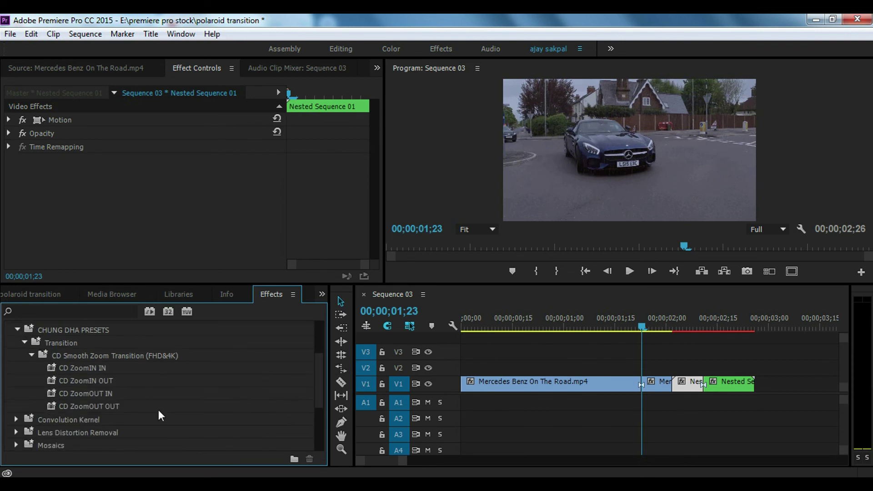
{"action": "left_click_drag", "start_coordinate": [47, 403], "coordinate": [650, 386]}
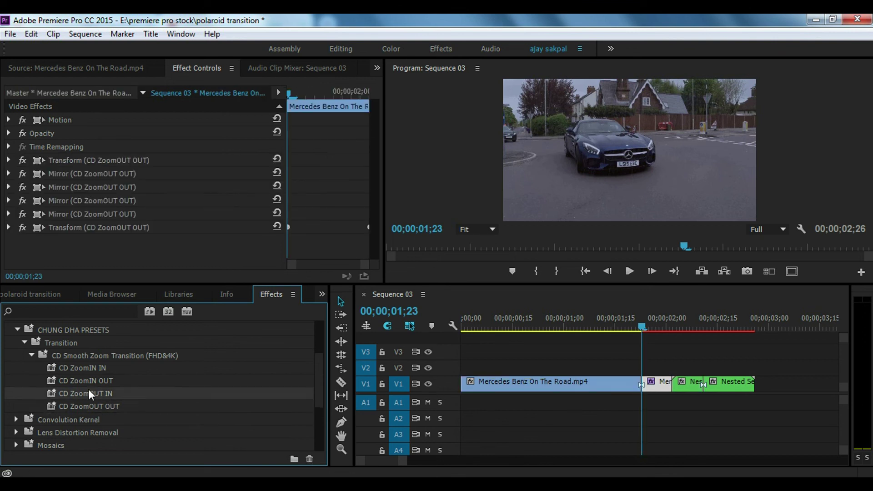
{"action": "left_click_drag", "start_coordinate": [59, 395], "coordinate": [698, 393]}
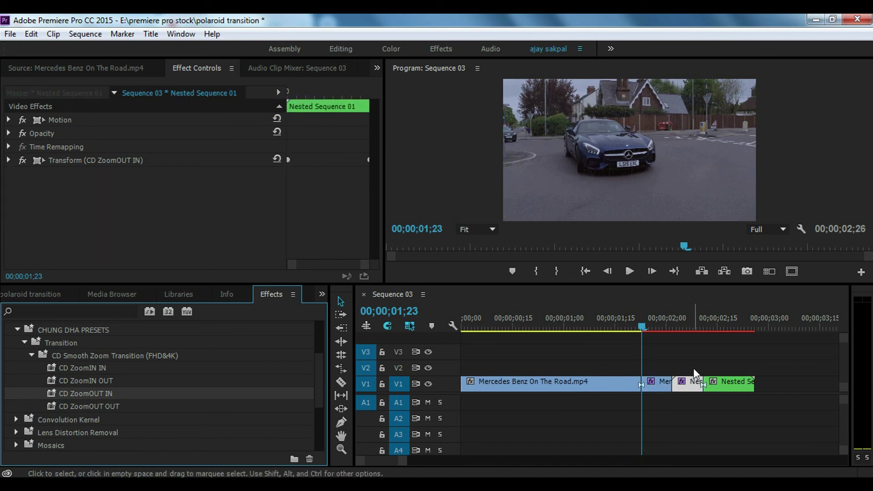
Render preview files for Sequence 03's work area
{"action": "key", "text": "Return"}
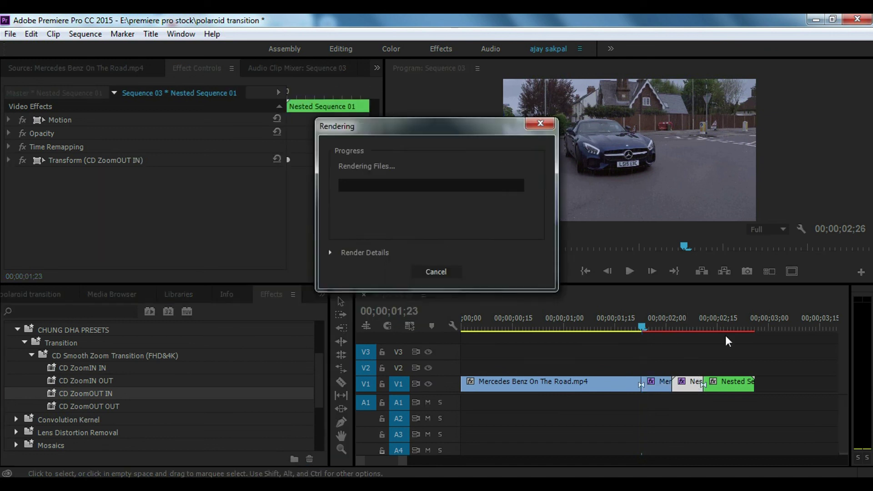